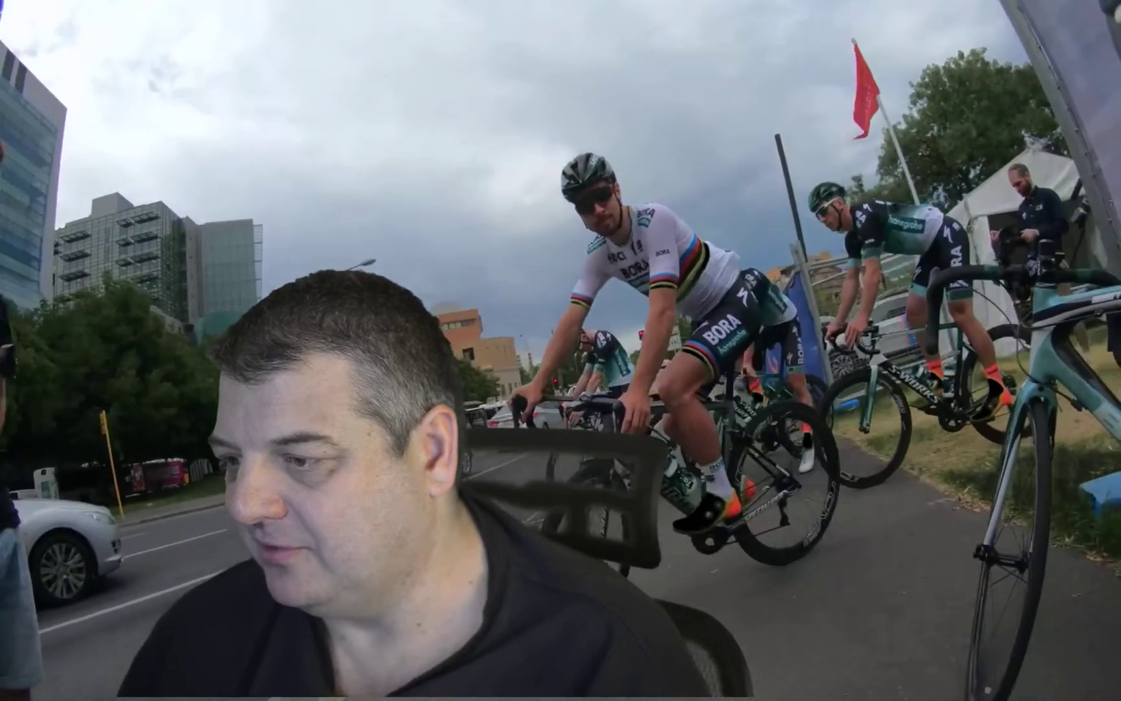
Show the Dell 3008wfp display capture and open the filters of the Elgato Cam Link 4K With Greenscreen Filter source
left_click(743, 470)
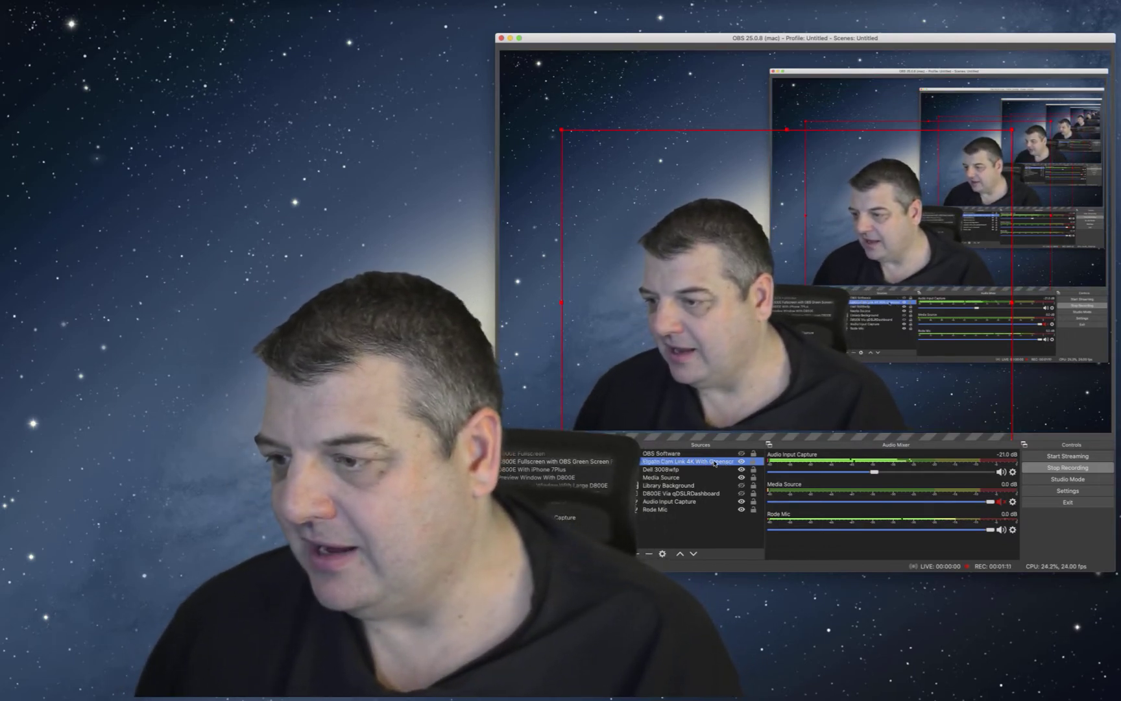
right_click(716, 463)
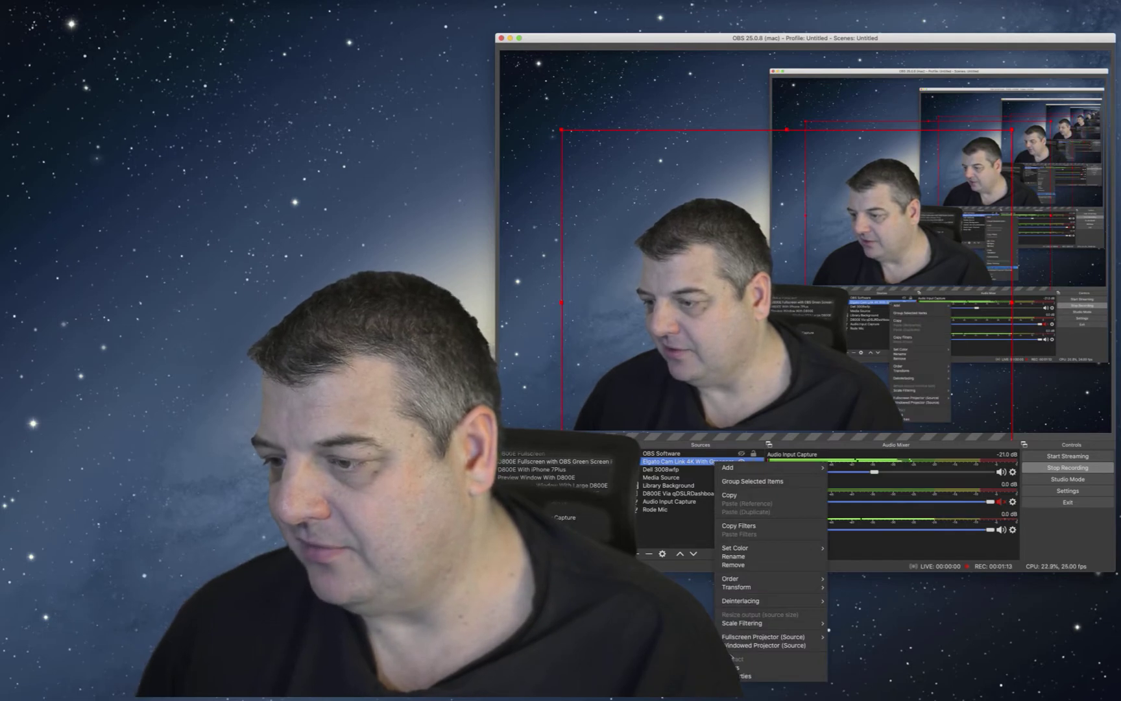
left_click(773, 667)
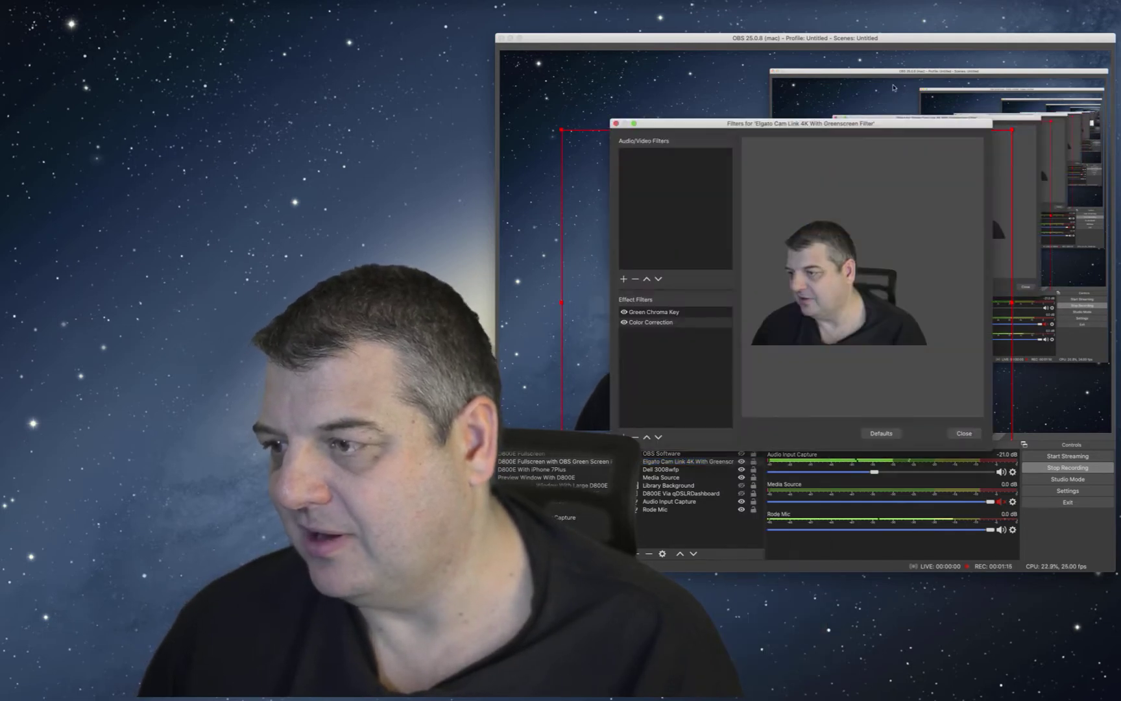
left_click_drag(904, 127, 334, 20)
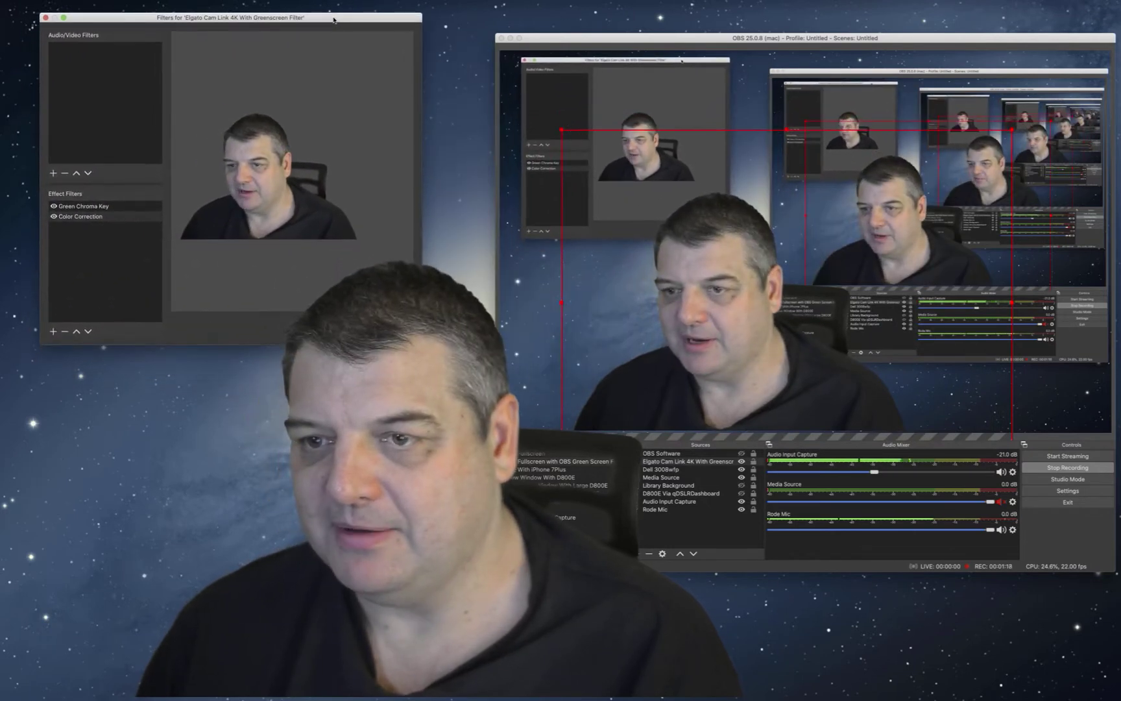
Select the Green Chroma Key filter and look over the effect filter types that can be added
left_click(105, 206)
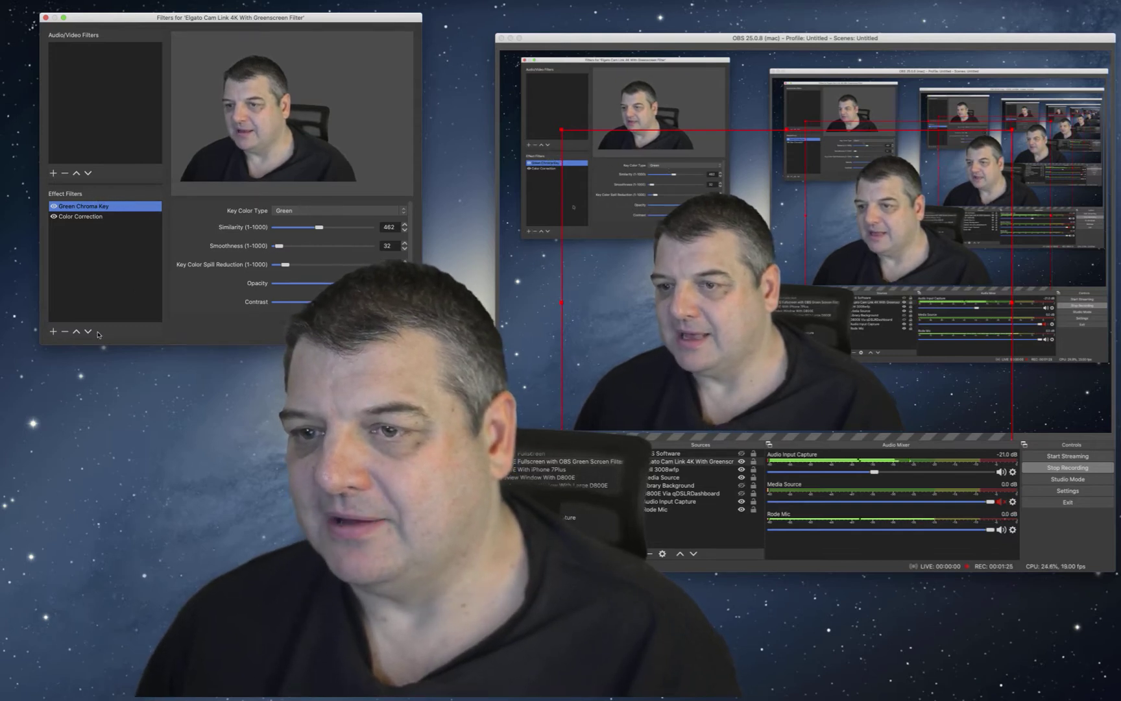
left_click(53, 333)
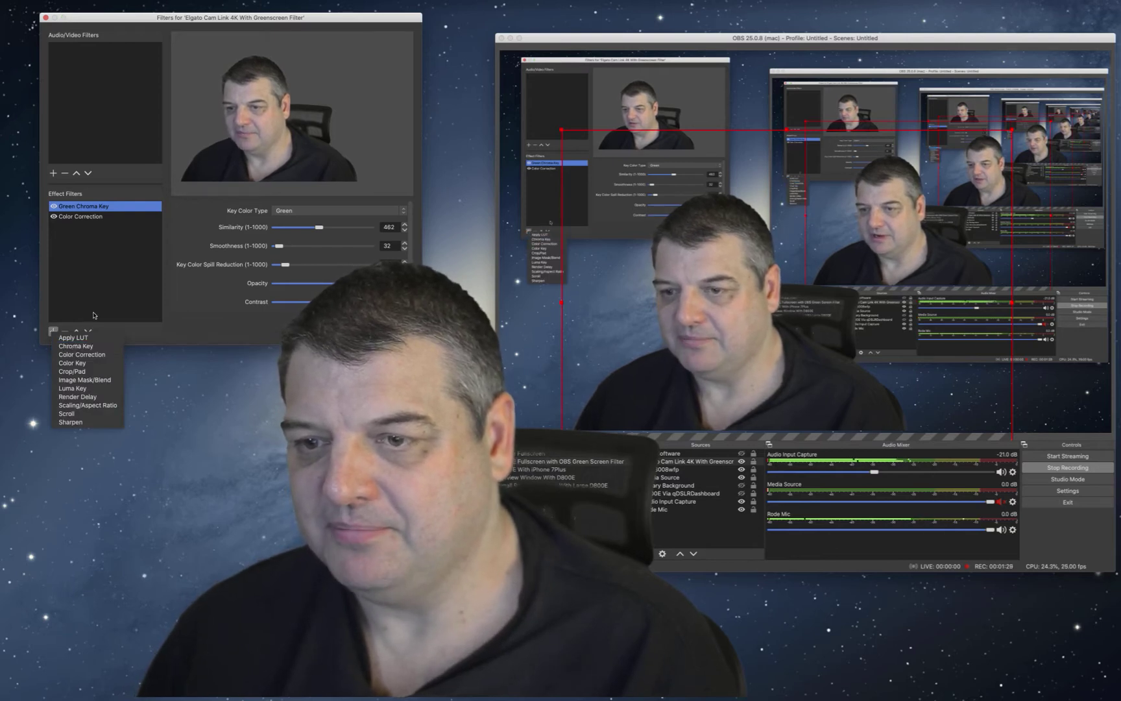
left_click(124, 284)
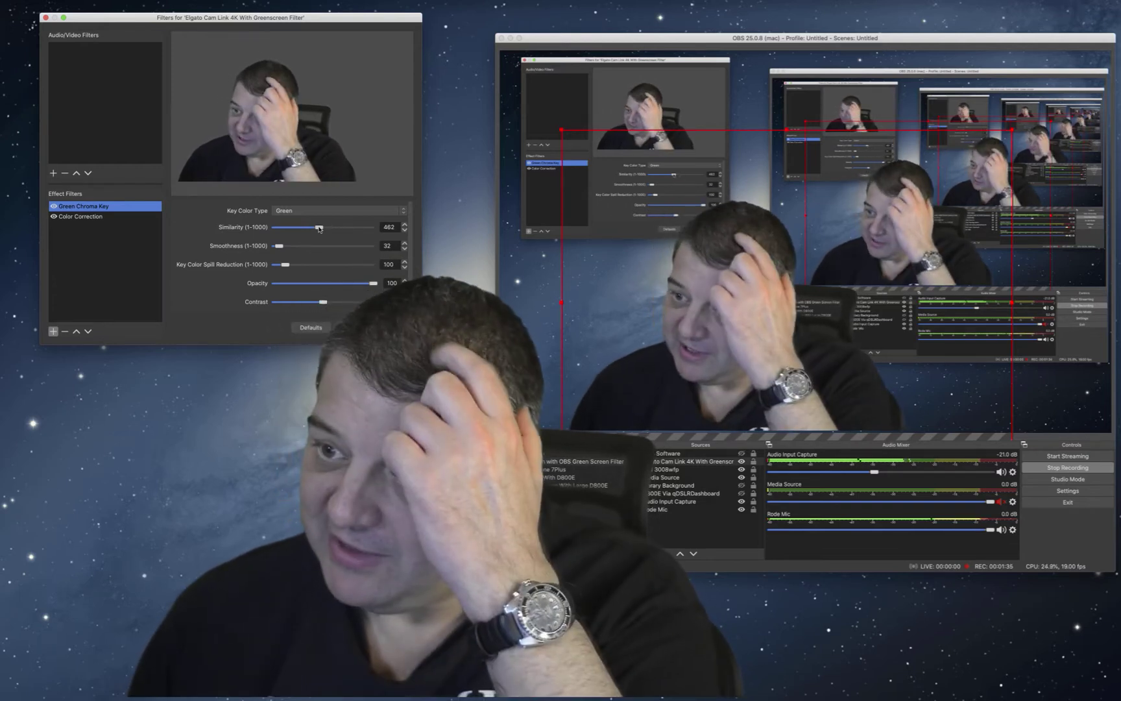
Try a lower Similarity on the Green Chroma Key filter, and bring it back to 462
left_click_drag(319, 228, 310, 228)
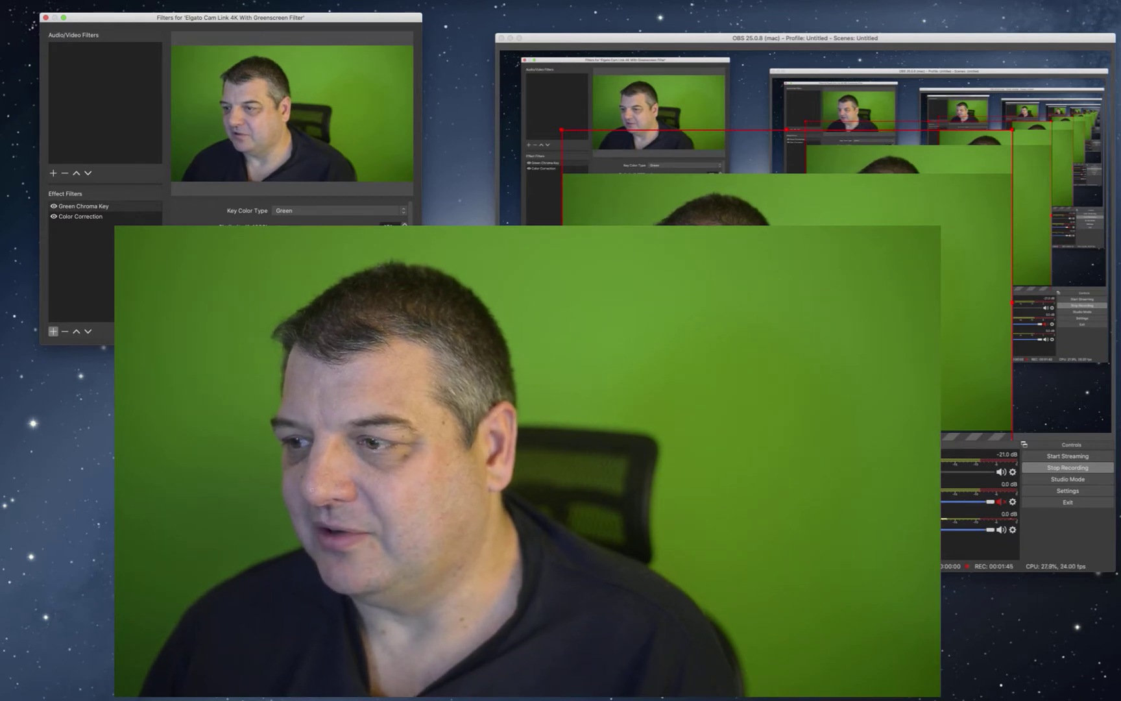
left_click_drag(306, 228, 318, 230)
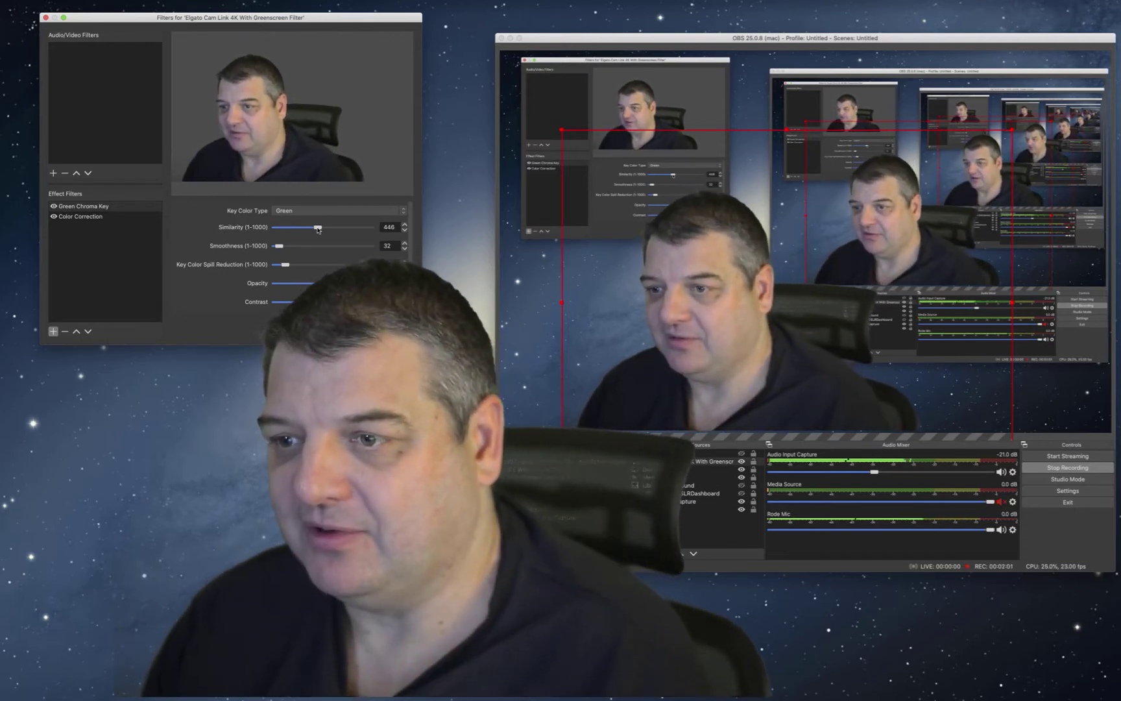
left_click(406, 226)
left_click(406, 227)
left_click(406, 226)
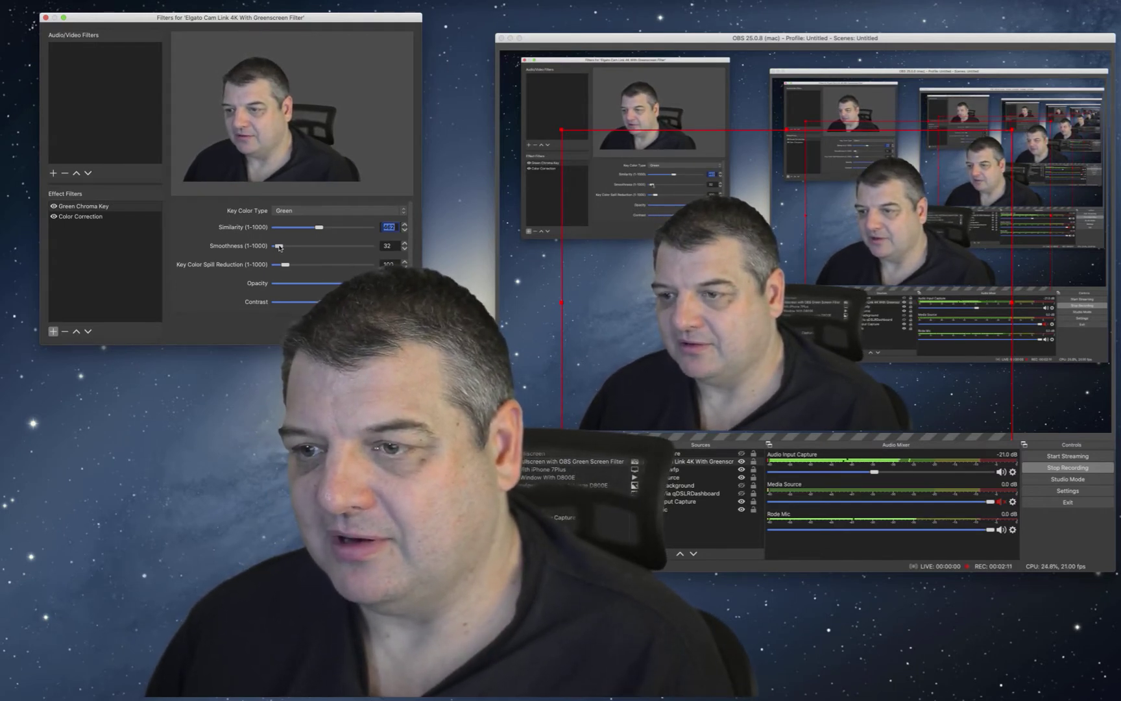
Try different Key Color Spill Reduction amounts on the Green Chroma Key filter, and bring it back to 100
mouse_move(280, 247)
left_mouse_down()
mouse_move(291, 247)
mouse_move(279, 247)
left_mouse_up()
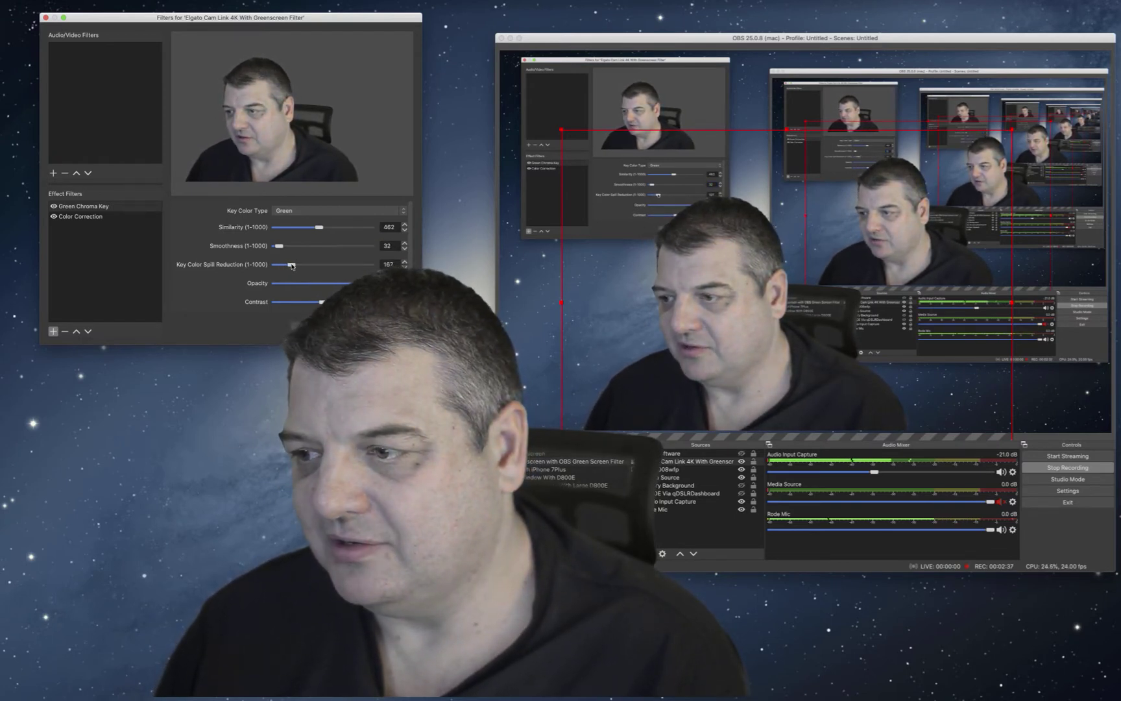
left_click_drag(307, 266, 289, 266)
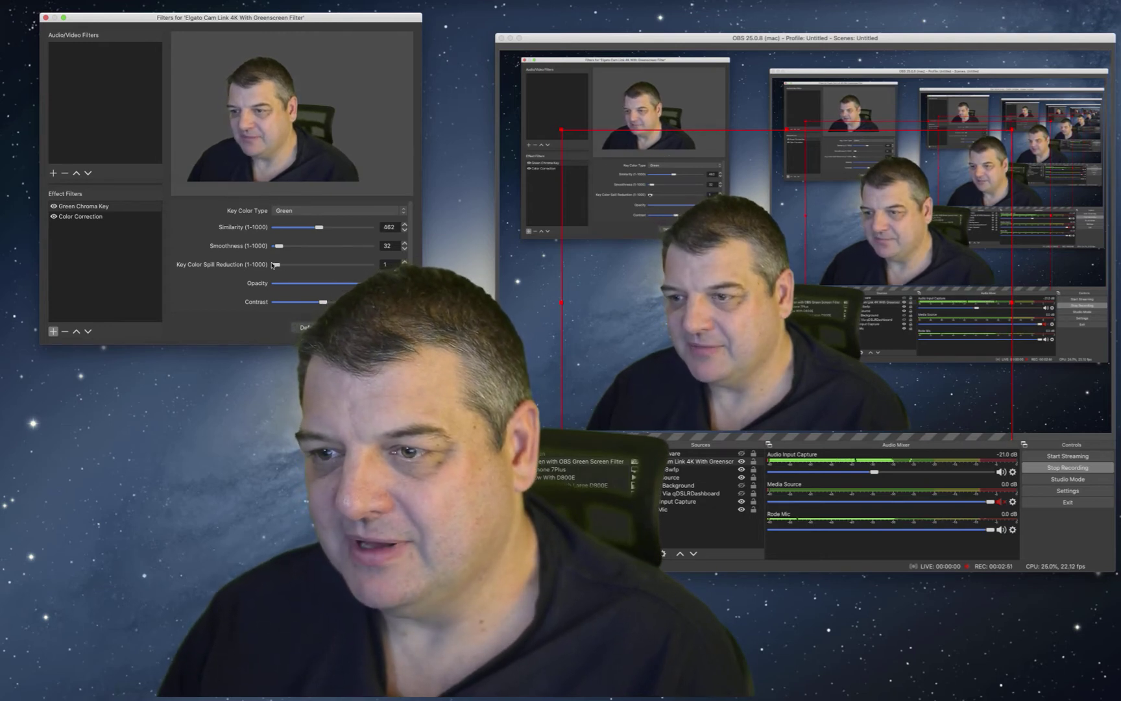
left_click_drag(281, 265, 282, 265)
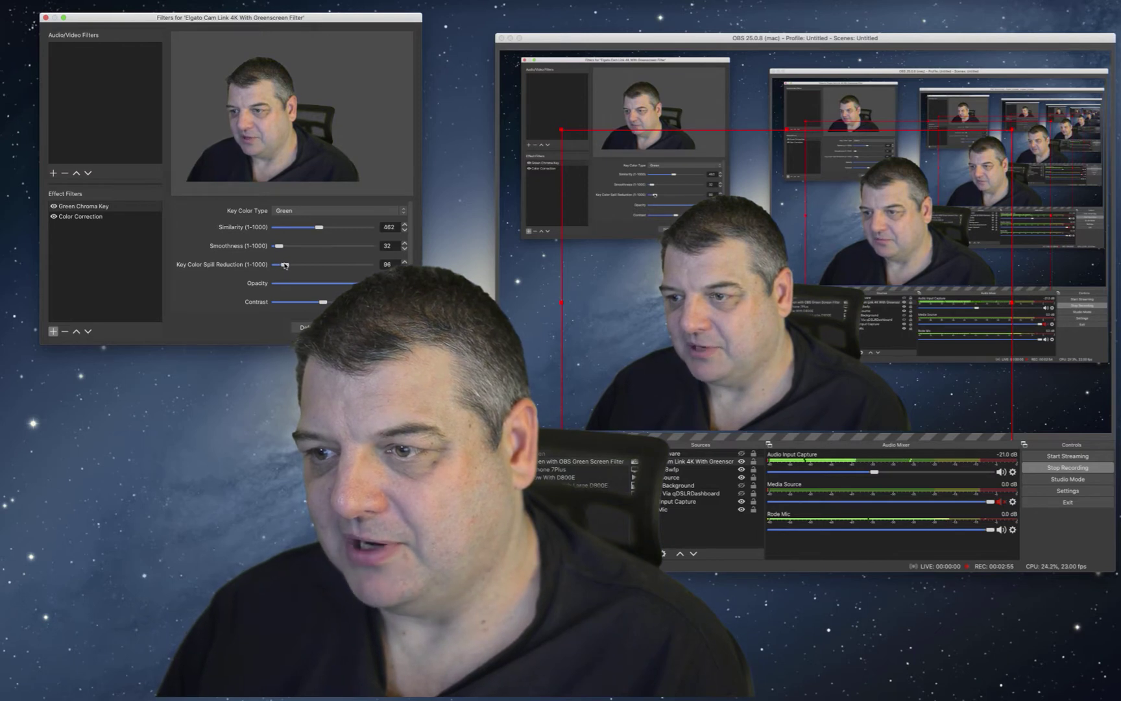
left_click(404, 261)
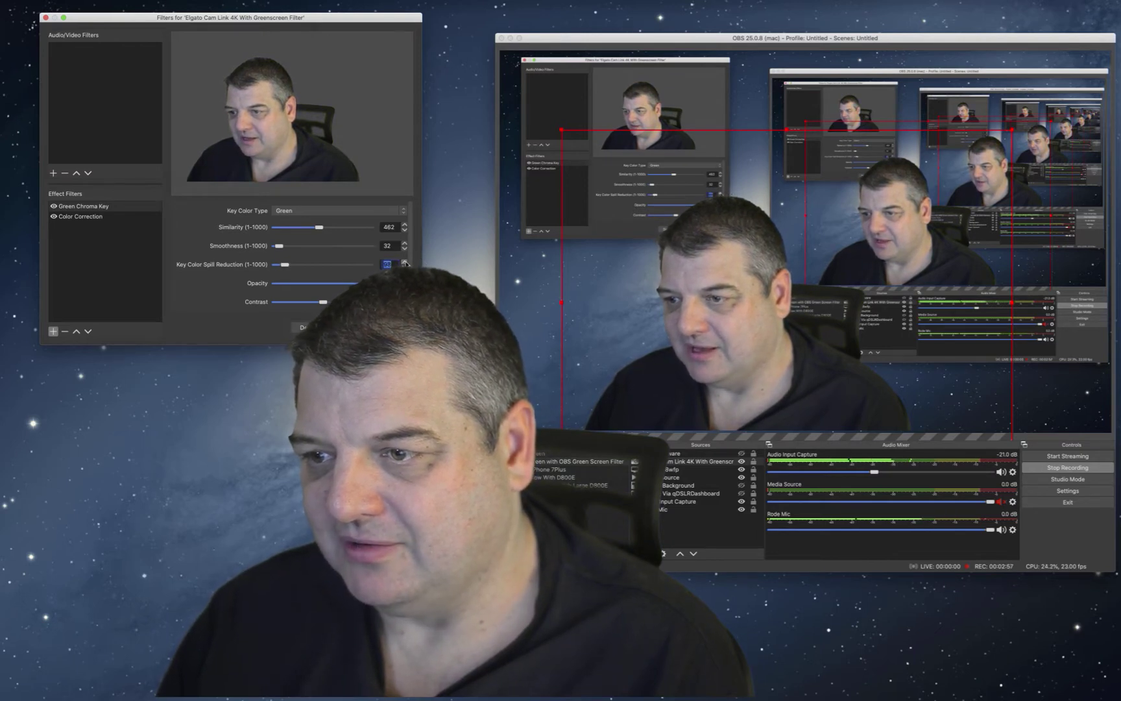
left_click(405, 262)
left_click(405, 262)
left_click(404, 261)
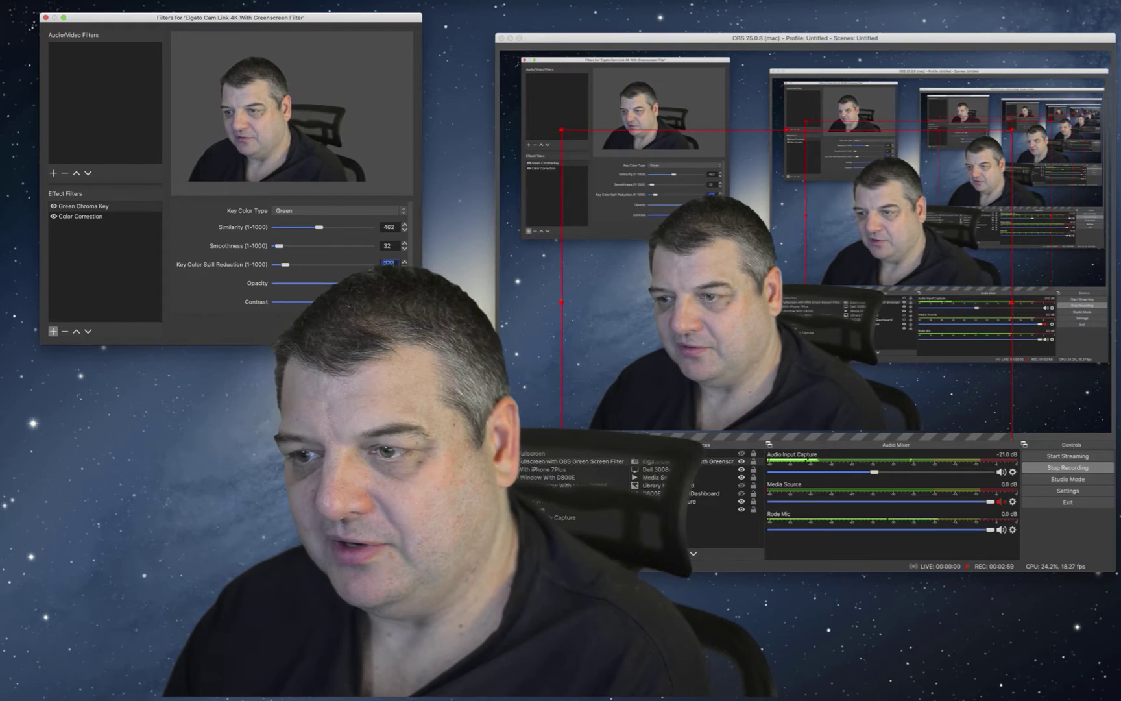
Keep the Green Chroma Key filter's Opacity at 100 and set its Contrast to 0.04
mouse_move(372, 283)
left_mouse_down()
mouse_move(273, 283)
mouse_move(374, 283)
left_mouse_up()
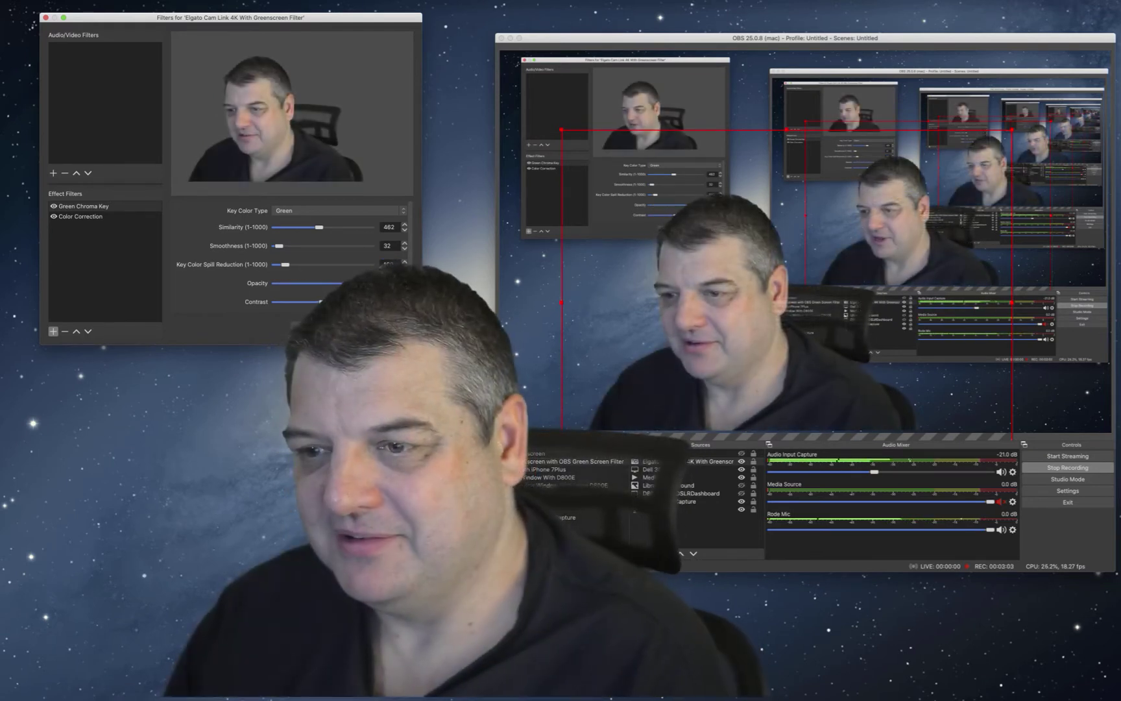
scroll(354, 277, "down", 2)
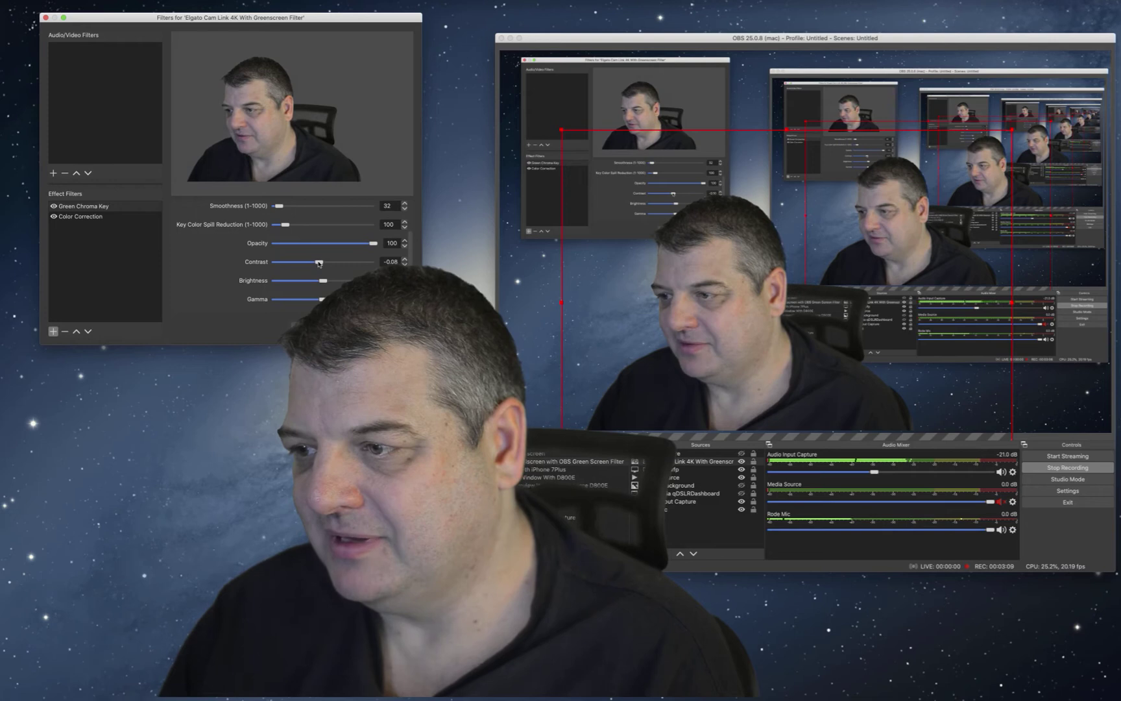
left_click_drag(318, 262, 323, 264)
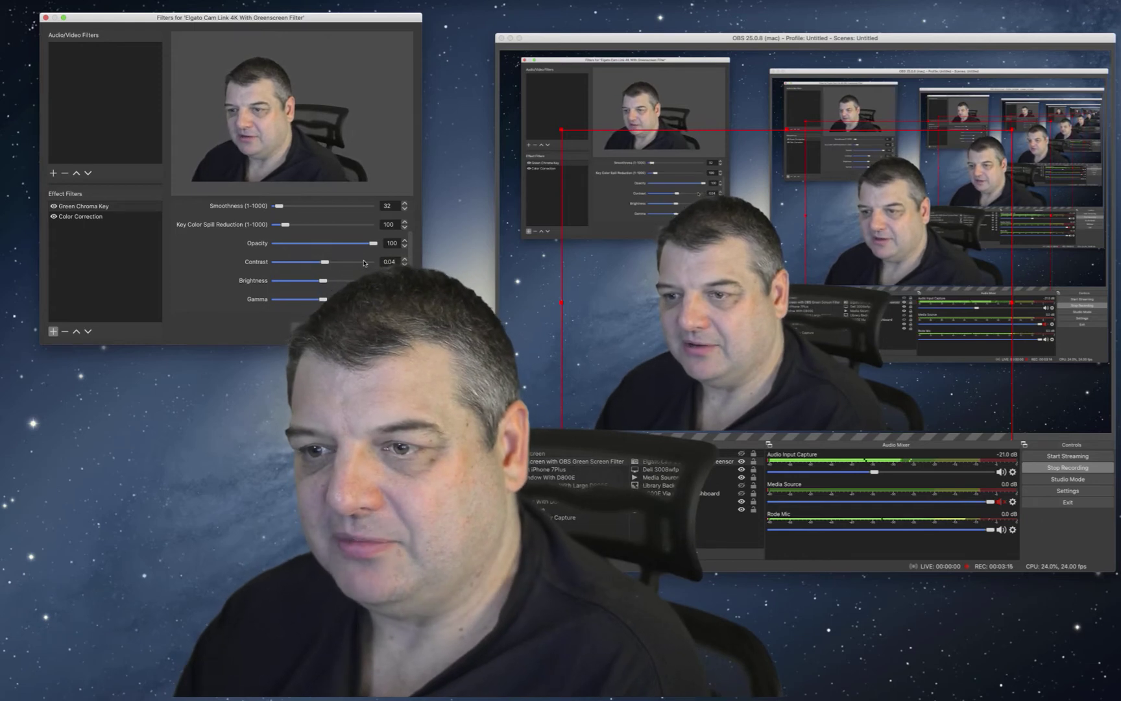
Fine-tune the Saturation of the Color Correction filter and close the camera source's filters
left_click(100, 218)
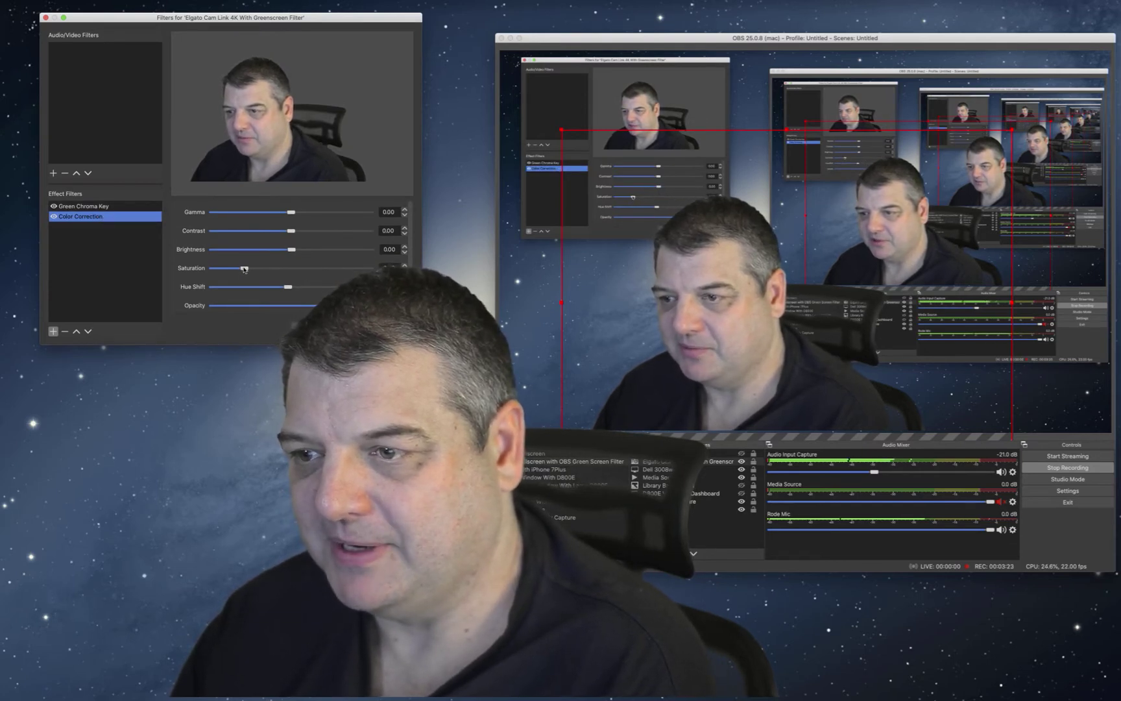
left_click(245, 268)
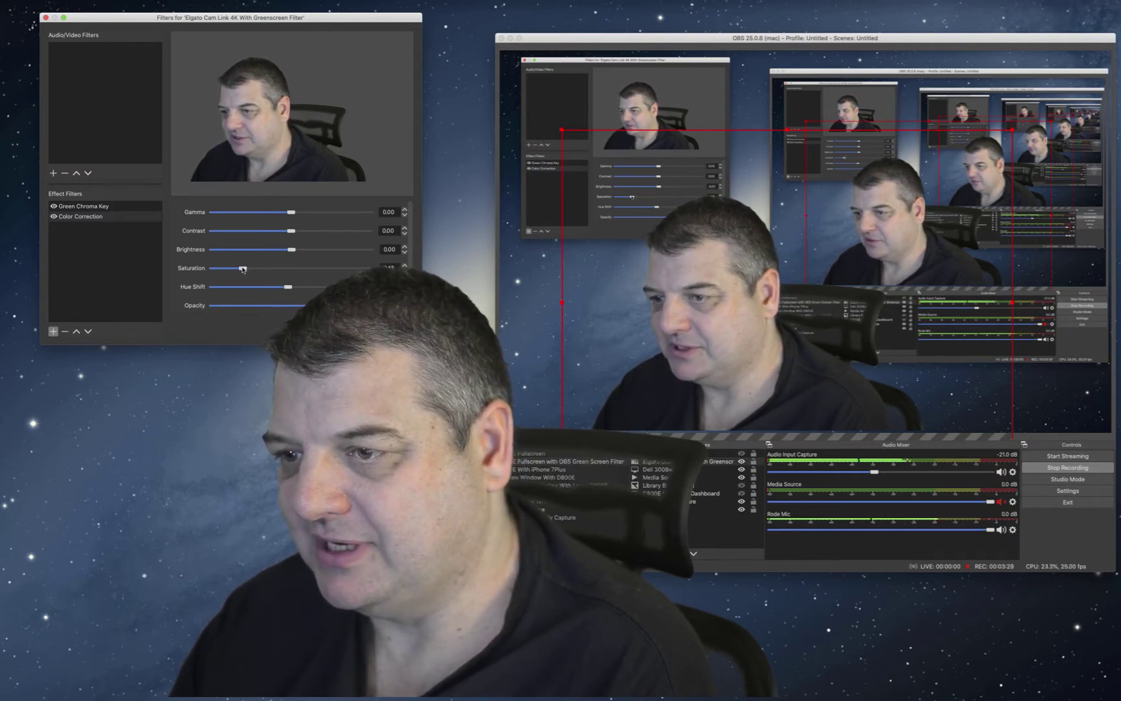
left_click(404, 266)
left_click(682, 277)
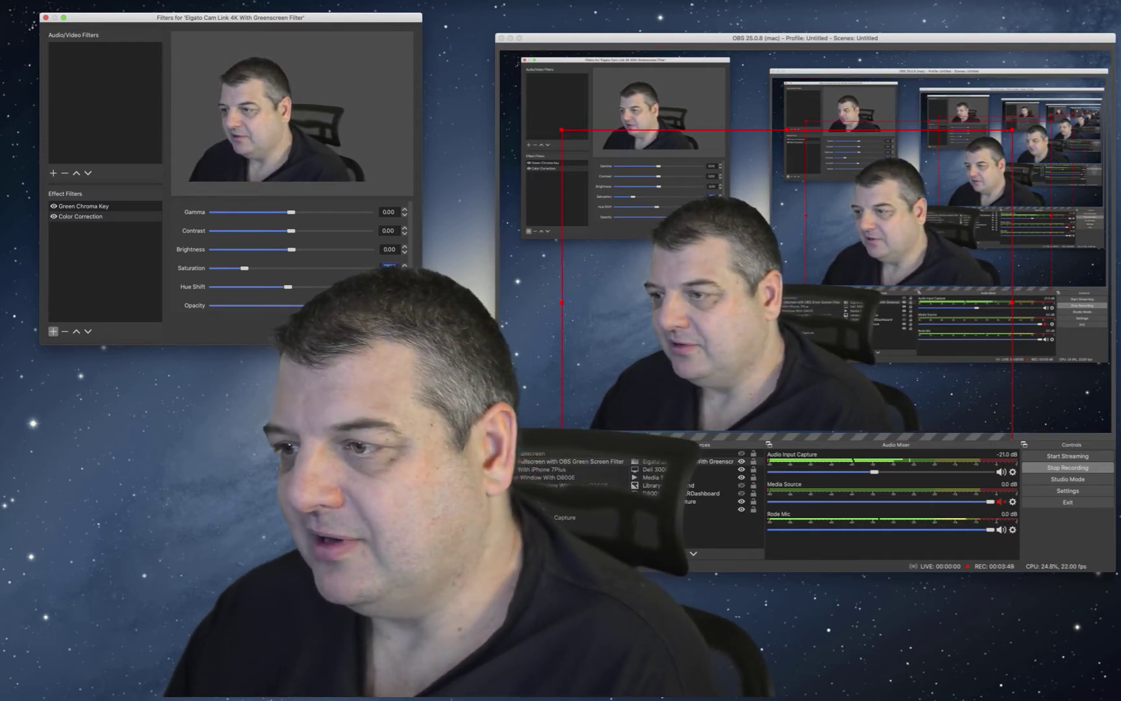
left_click(399, 332)
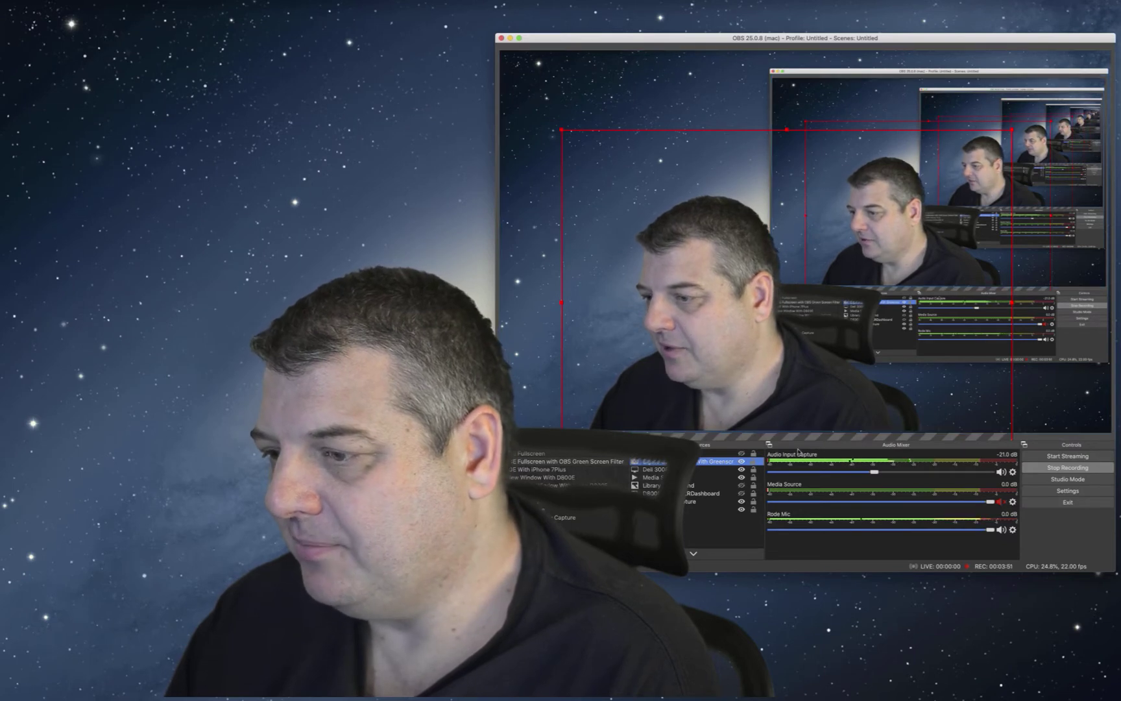
Select the Media Source and temporarily hide the Dell 3008wfp capture to view the background video behind the camera
left_click(663, 478)
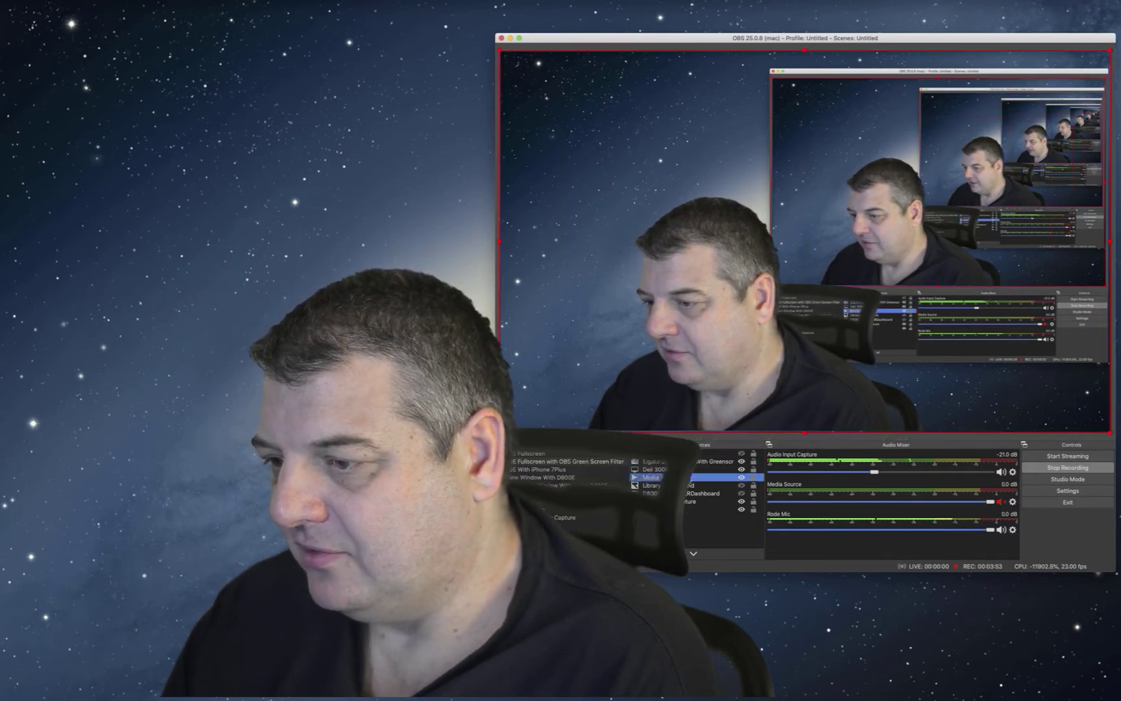
left_click(742, 470)
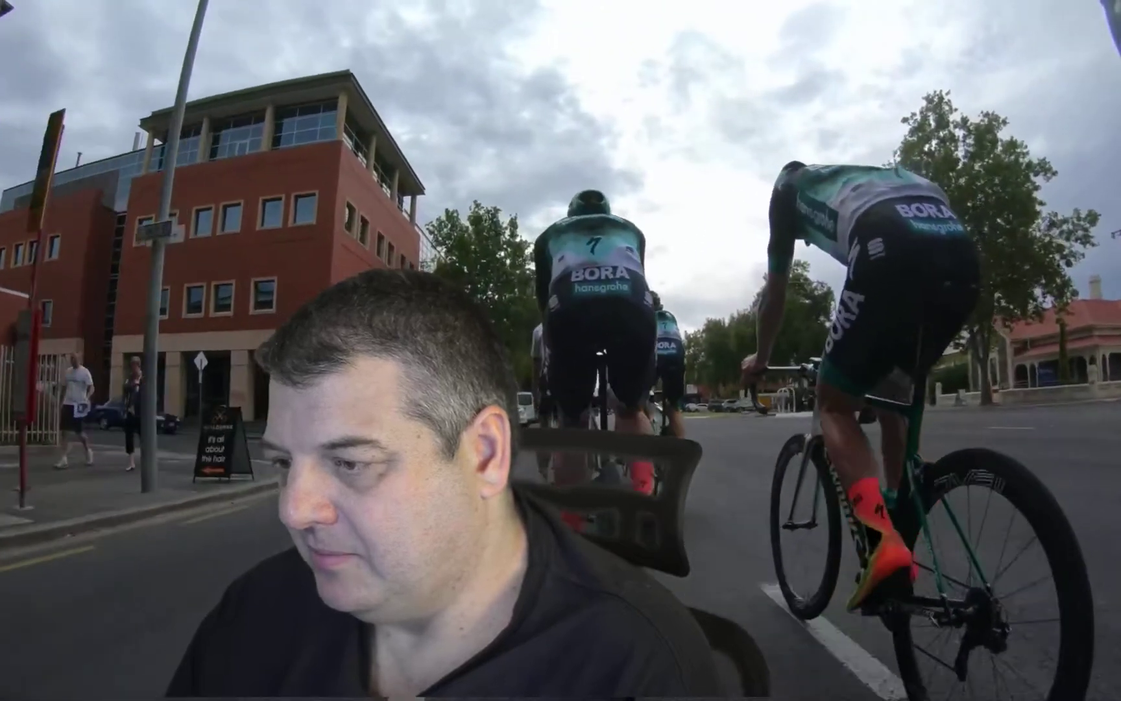
left_click_drag(735, 470, 734, 477)
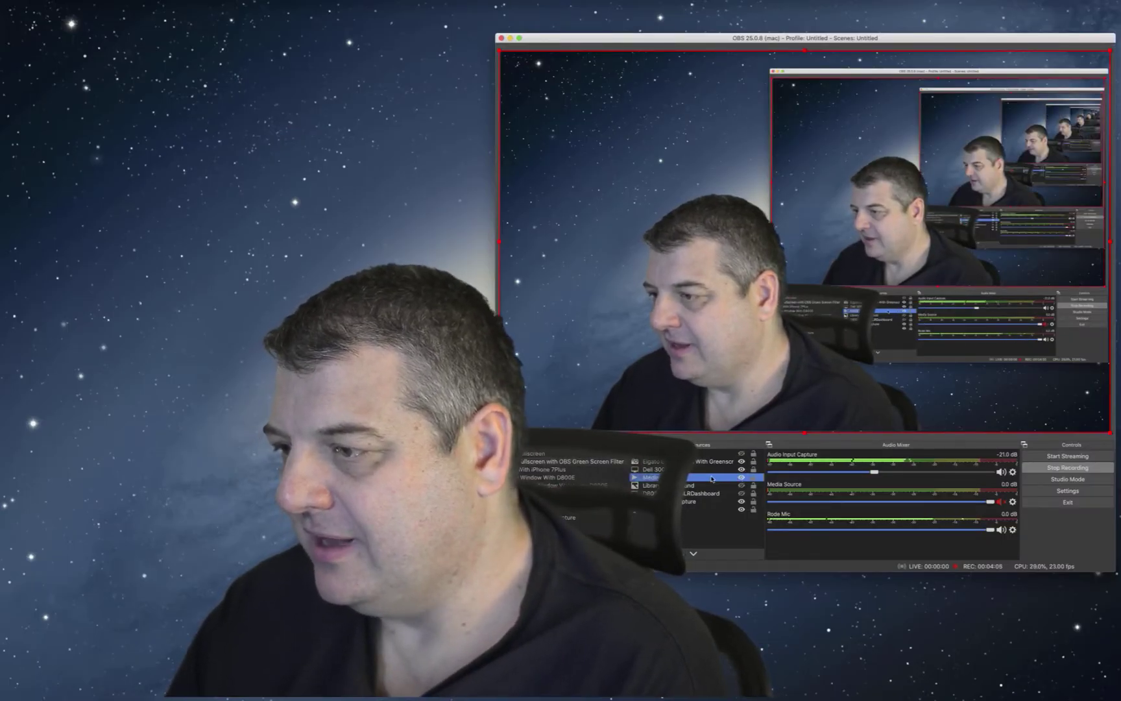
Open the Media Source's properties and move the dialog clear of the preview
double_click(712, 479)
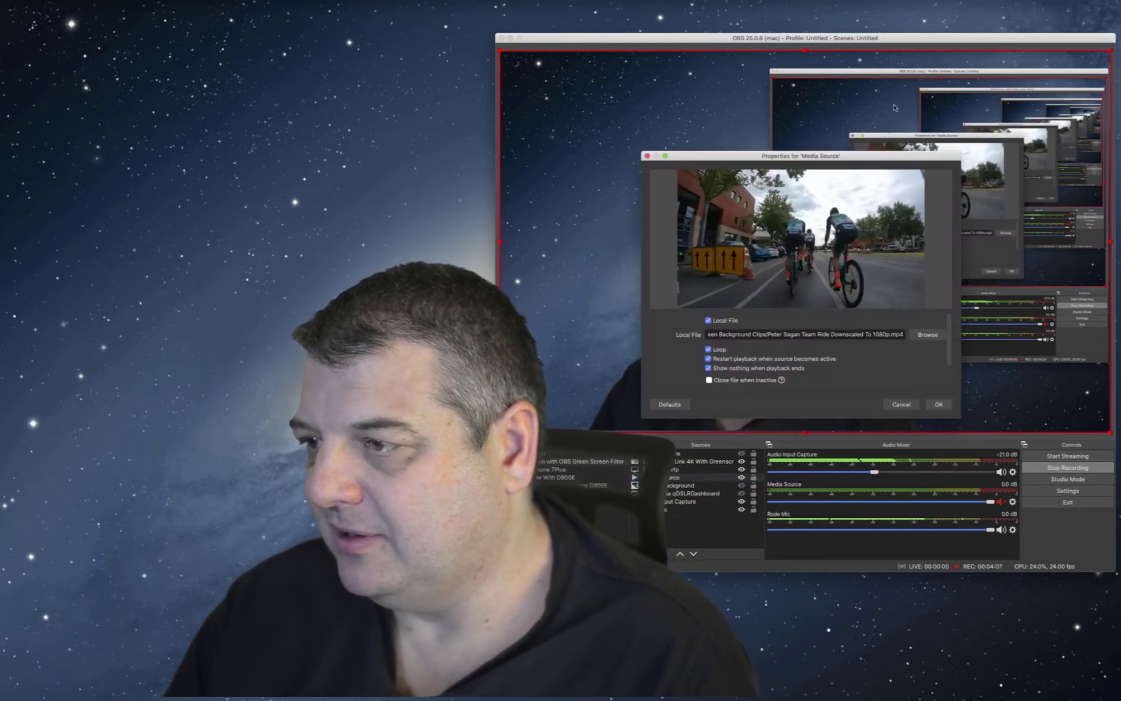
left_click_drag(897, 156, 352, 119)
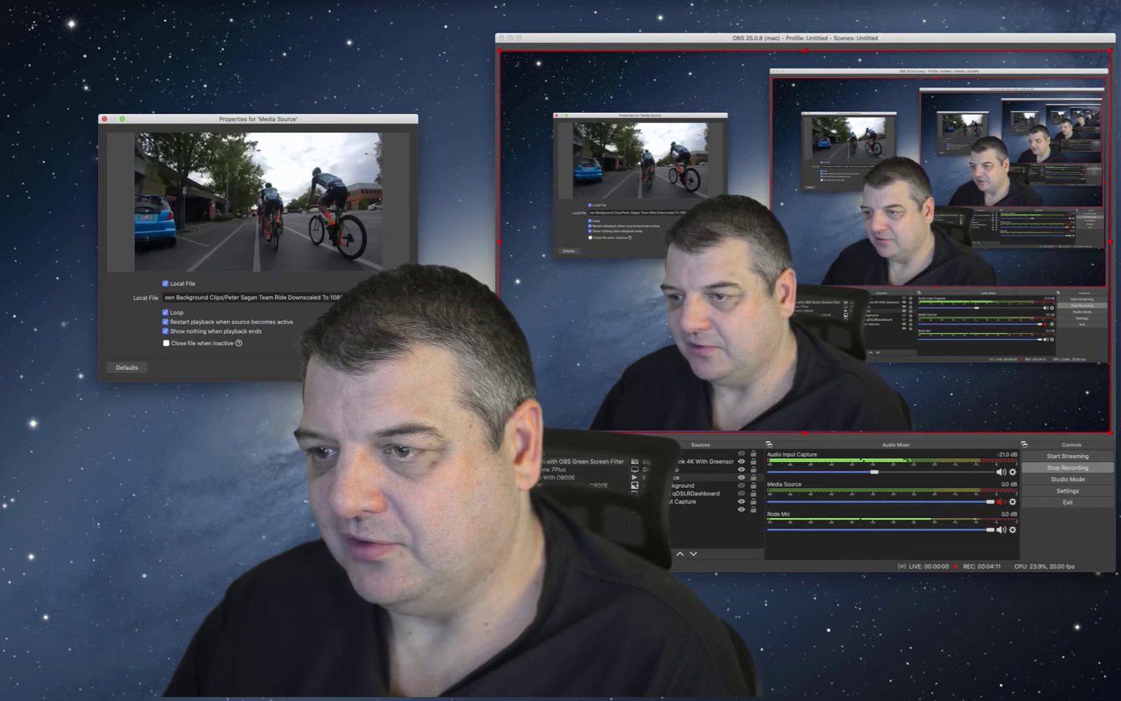
left_click(390, 297)
left_click(384, 300)
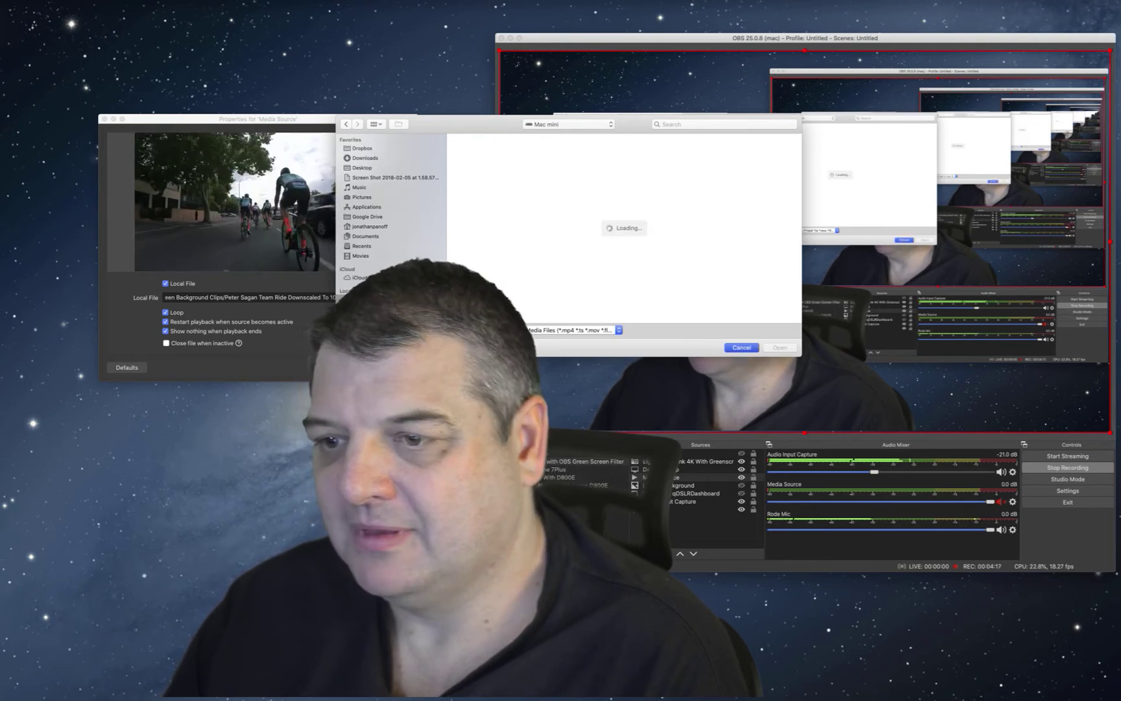
left_click(742, 348)
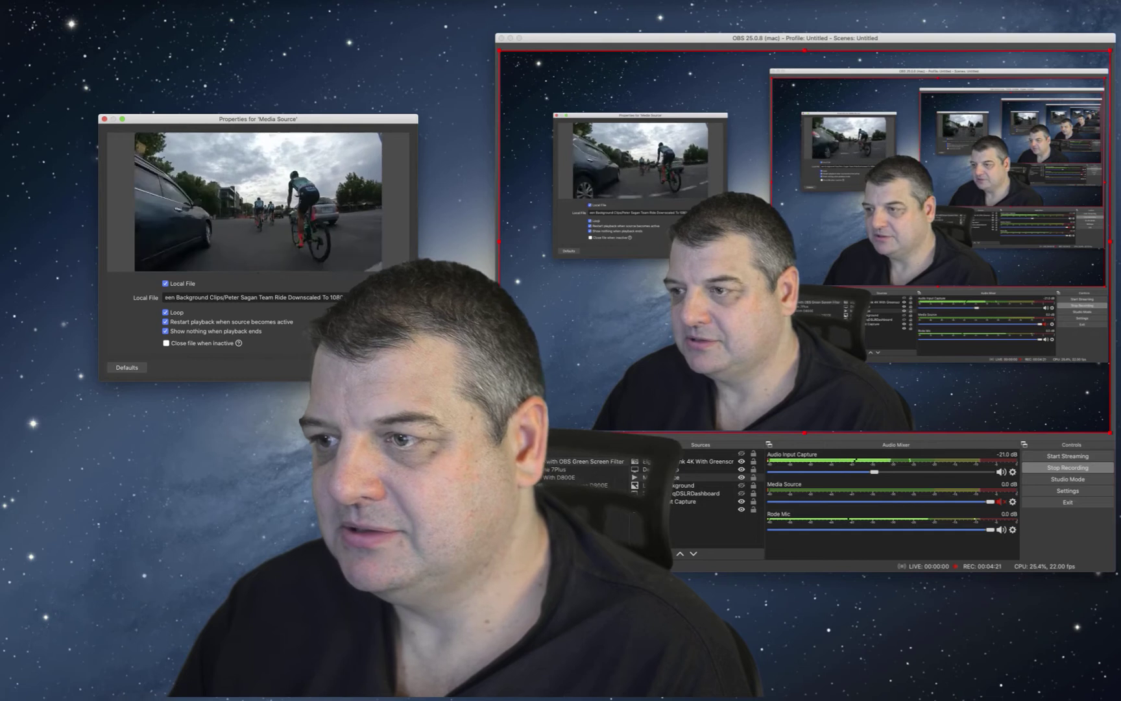
Replace the Media Source's local file with the Free HD Nebula space scene 2 clip and apply the change
left_click(390, 297)
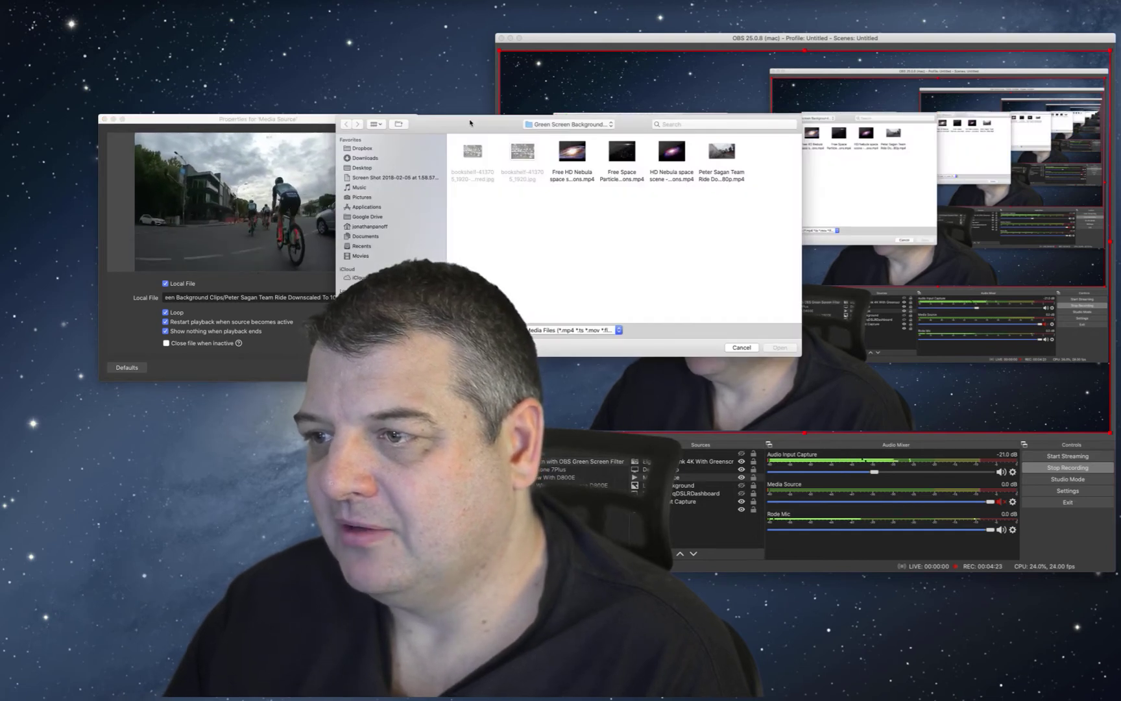
left_click_drag(470, 123, 154, 30)
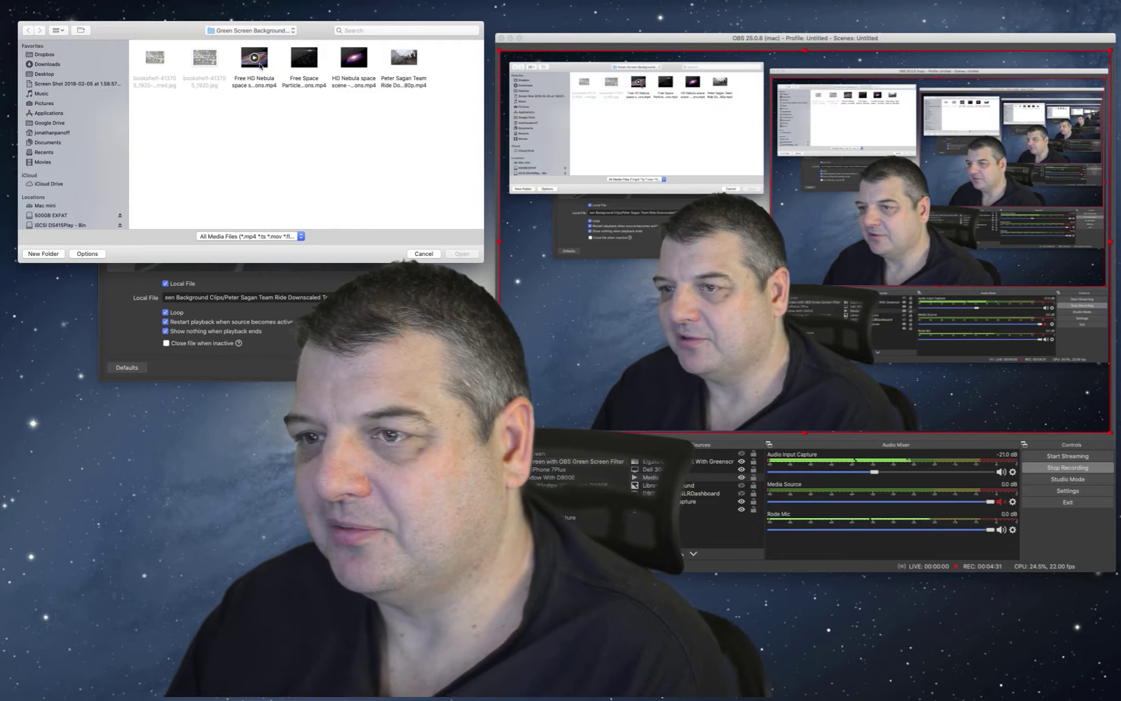
double_click(261, 65)
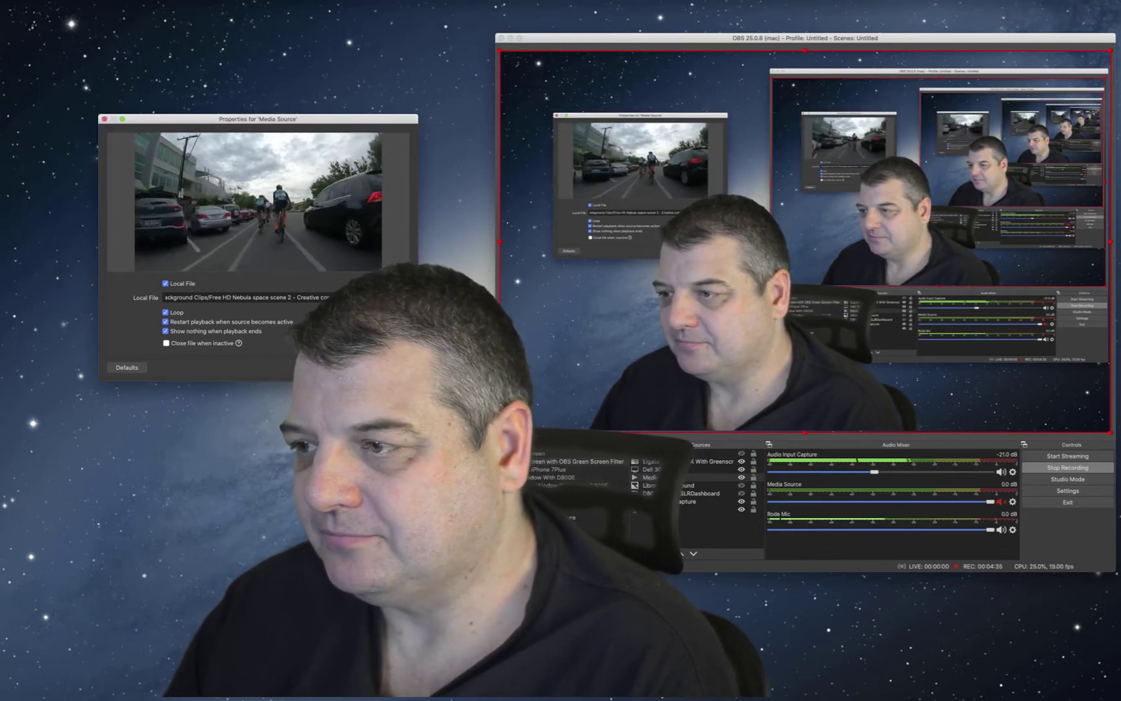
left_click(389, 367)
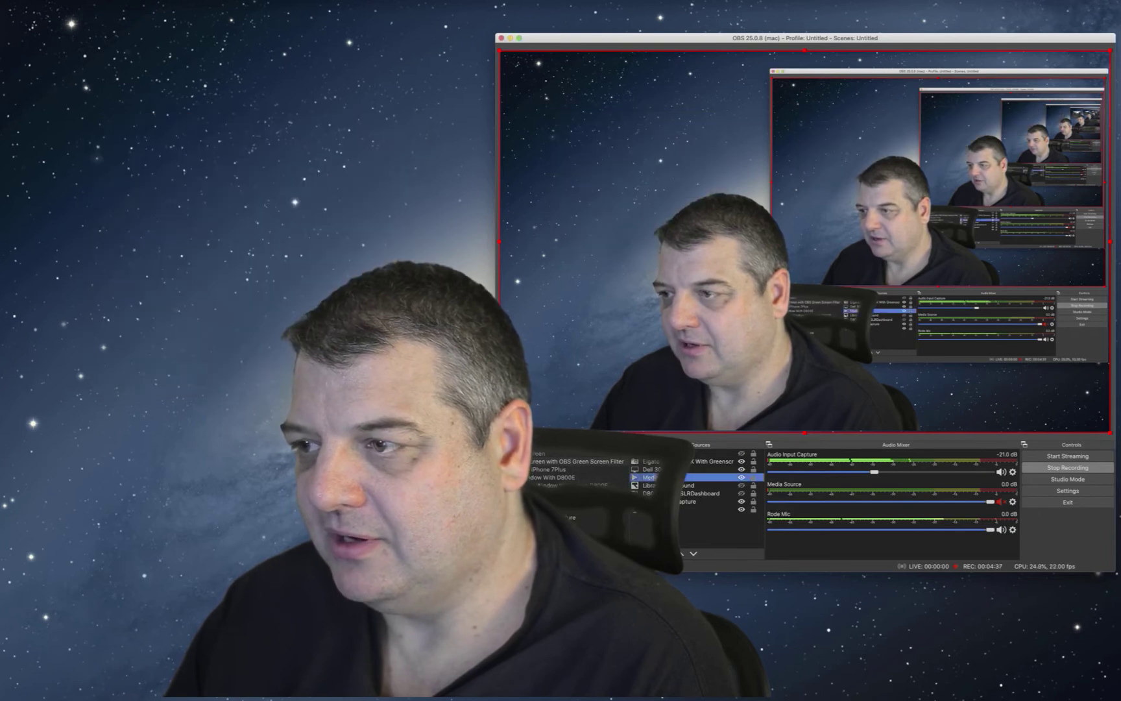